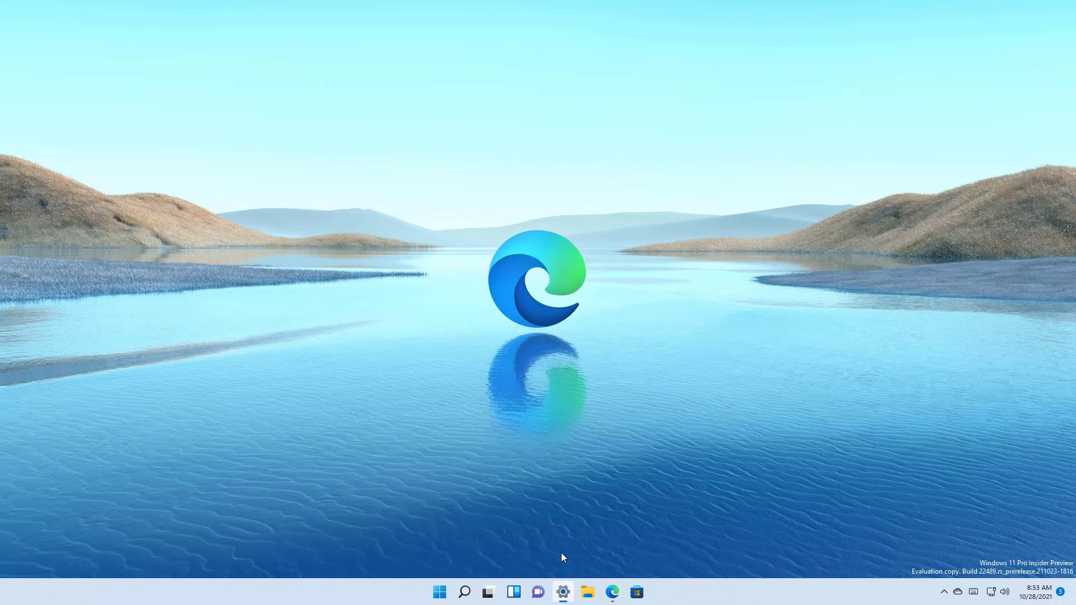
Step: Leave the Edge account-settings screenshot for the VM, where Settings opens on the System page
{"action": "key", "text": "super+i"}
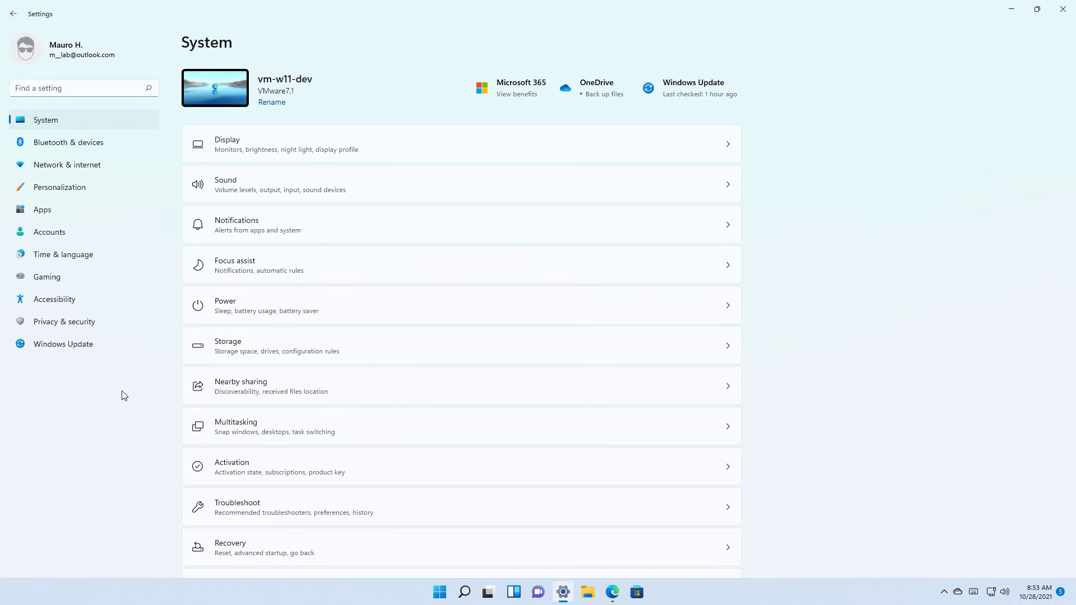
Step: Go to Apps > Installed apps to list the 44 apps sorted by name with sizes
{"action": "left_click", "coordinate": [56, 216]}
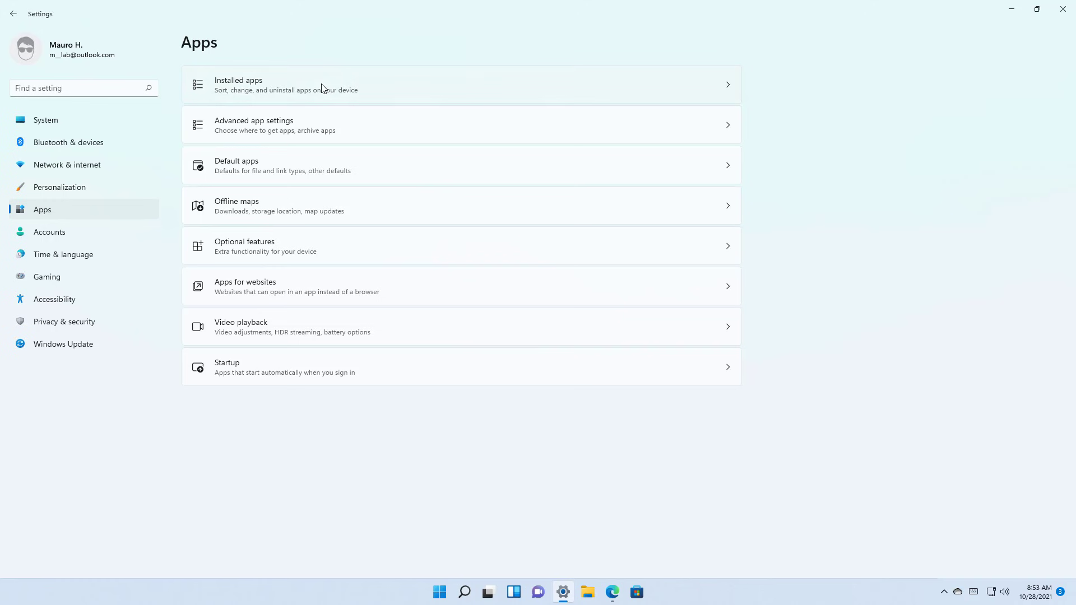
{"action": "left_click", "coordinate": [322, 88]}
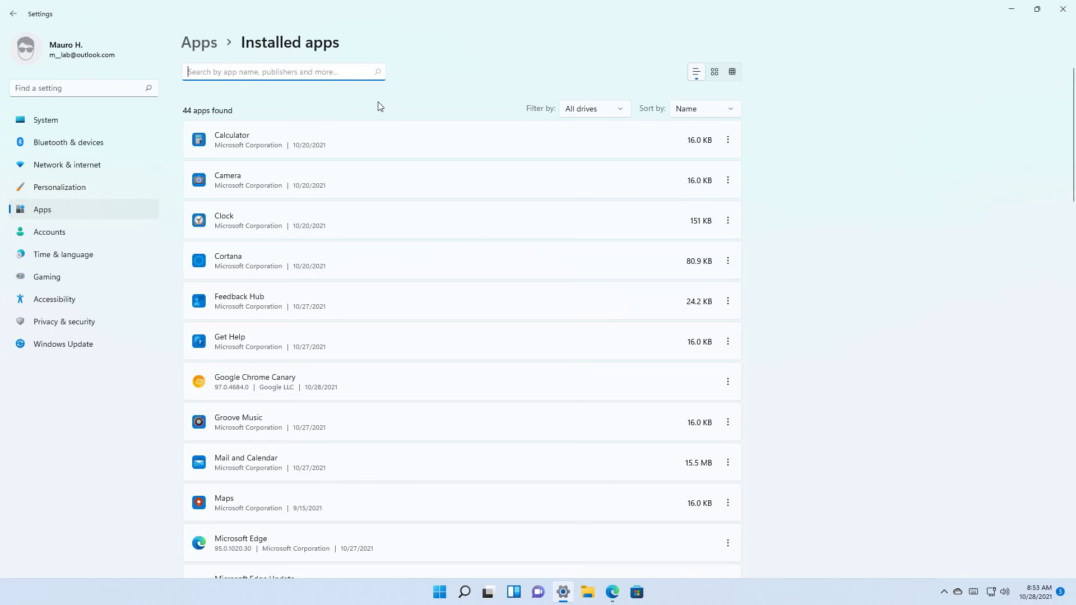
Step: Try the grid, compact and list layouts and Calculator's actions menu, then settle on large grid tiles
{"action": "left_click", "coordinate": [716, 76]}
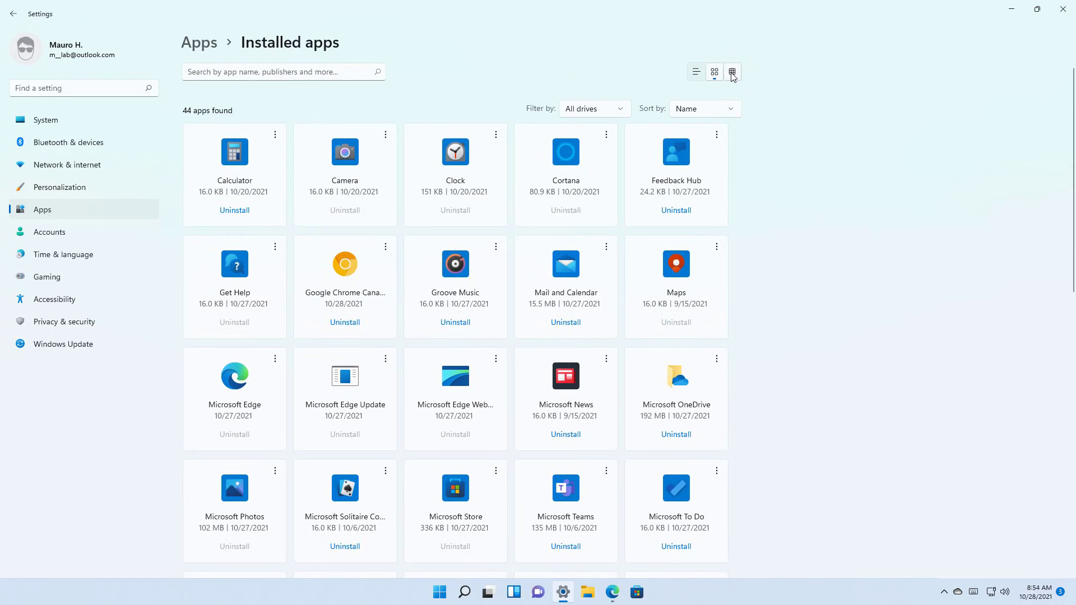
{"action": "left_click", "coordinate": [733, 76]}
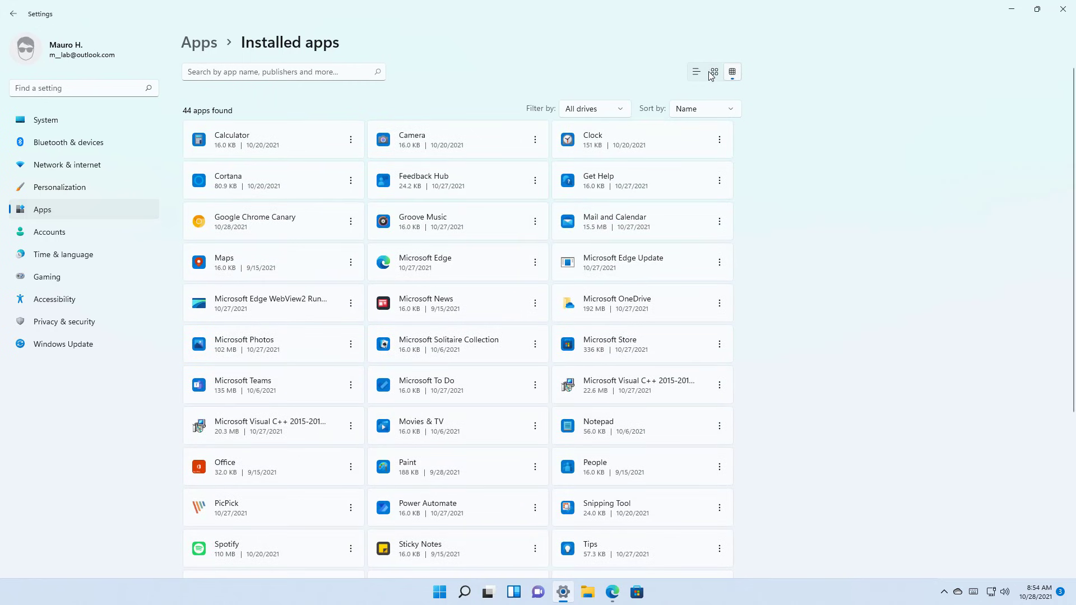
{"action": "left_click", "coordinate": [716, 75]}
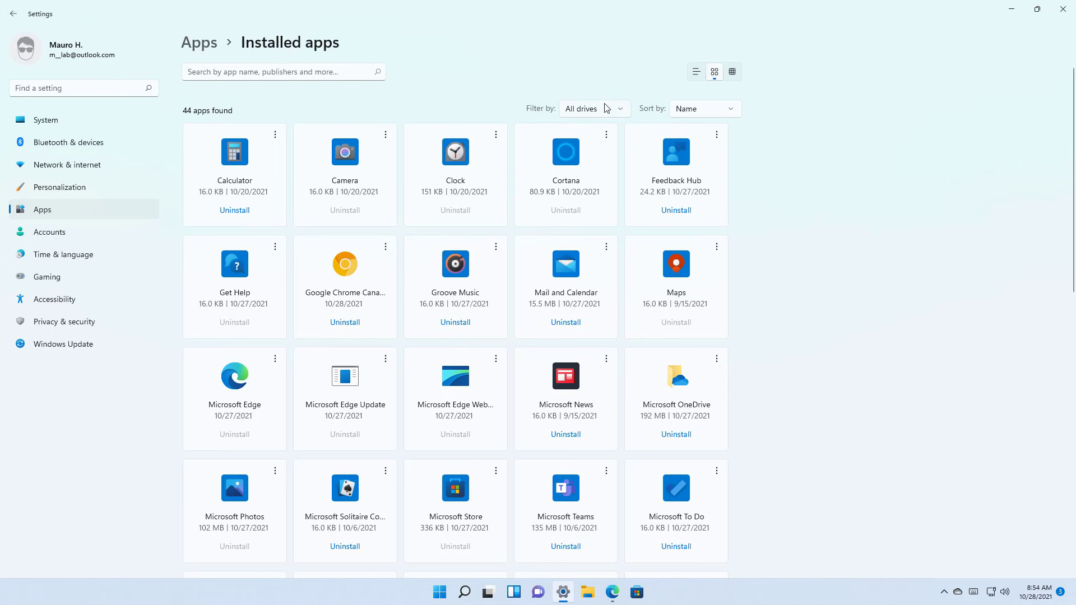
{"action": "left_click", "coordinate": [696, 73]}
{"action": "left_click", "coordinate": [729, 140]}
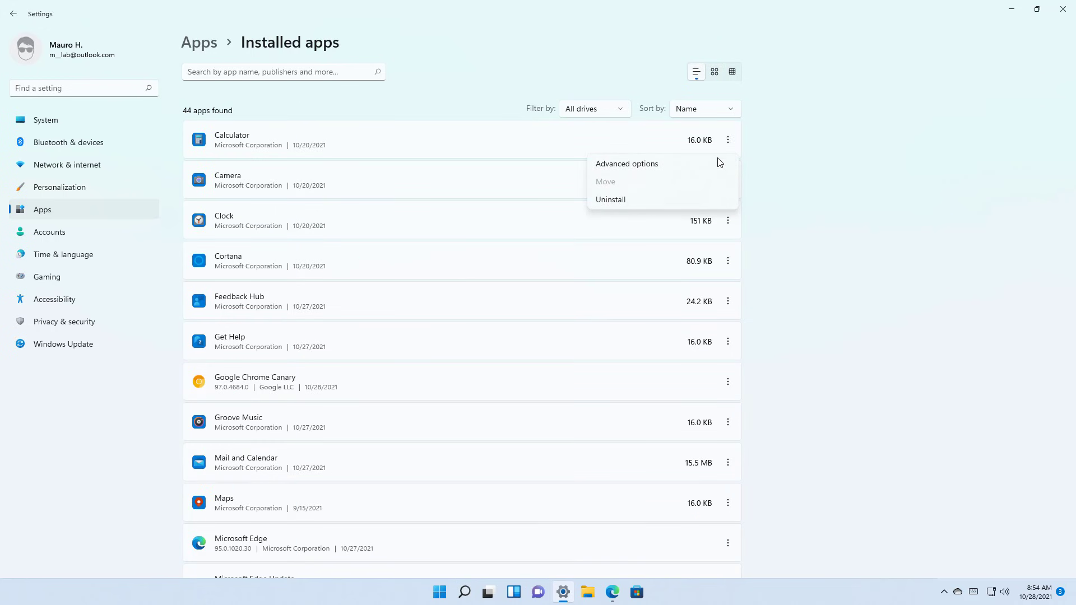
{"action": "left_click", "coordinate": [719, 72]}
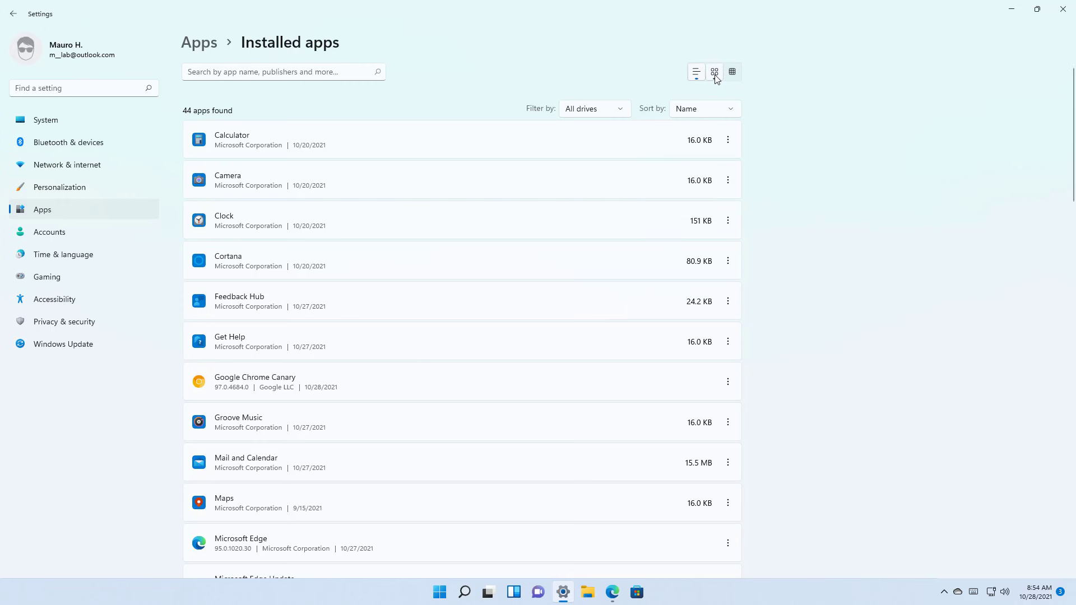
{"action": "left_click", "coordinate": [715, 76]}
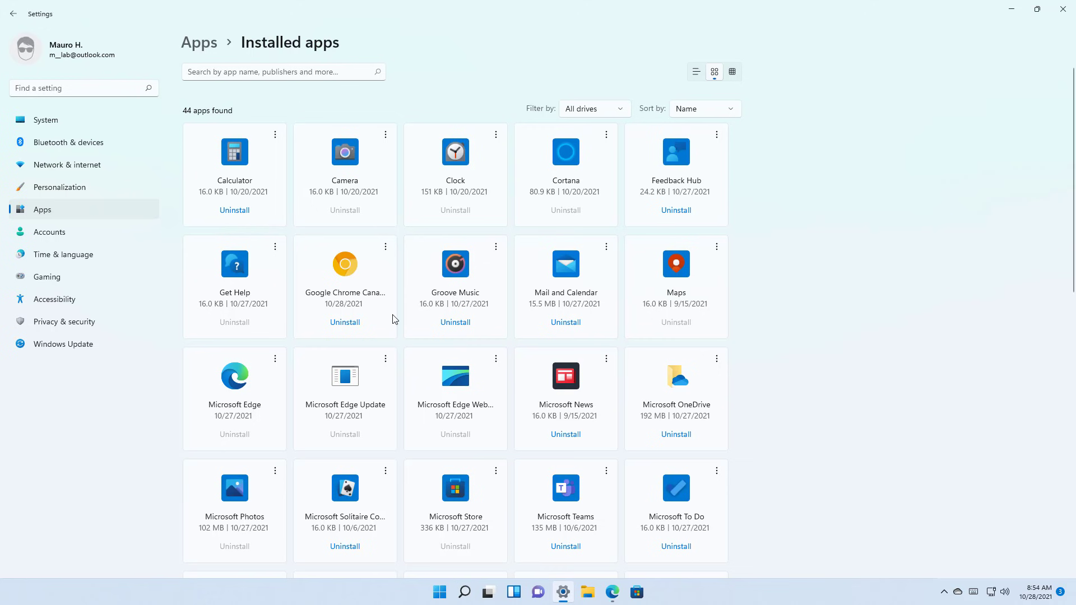
{"action": "scroll", "coordinate": [394, 319], "scroll_direction": "down", "scroll_amount": 4}
{"action": "scroll", "coordinate": [394, 318], "scroll_direction": "up", "scroll_amount": 1}
Step: In Optional features, search features to add: 'Connect app' finds nothing, 'Wireless' shows Wireless Display
{"action": "key", "text": "alt+Left"}
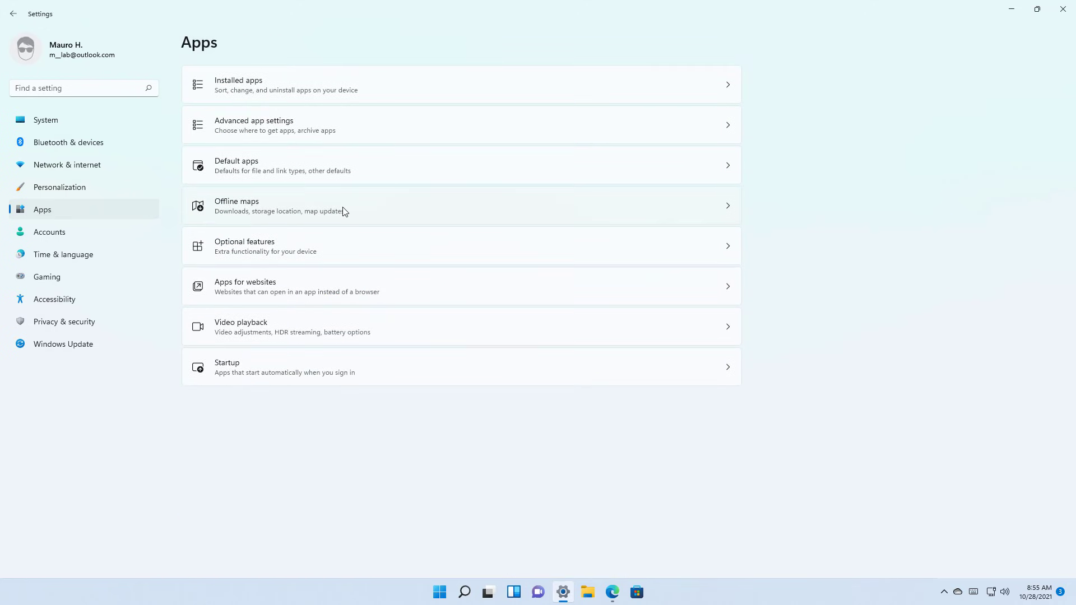
{"action": "left_click", "coordinate": [245, 251]}
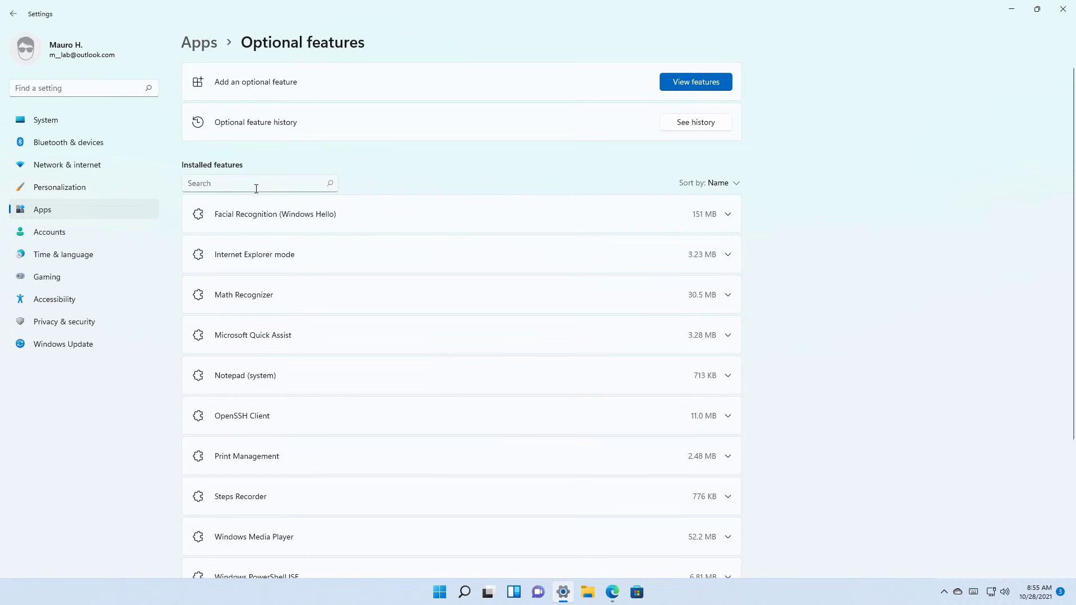
{"action": "left_click", "coordinate": [256, 188]}
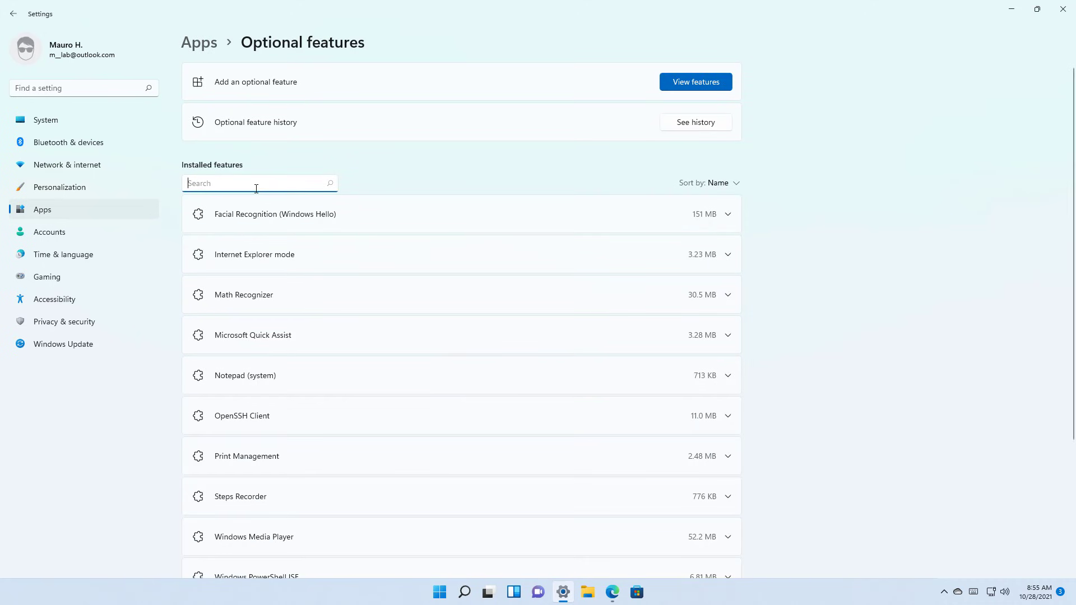
{"action": "left_click", "coordinate": [686, 83]}
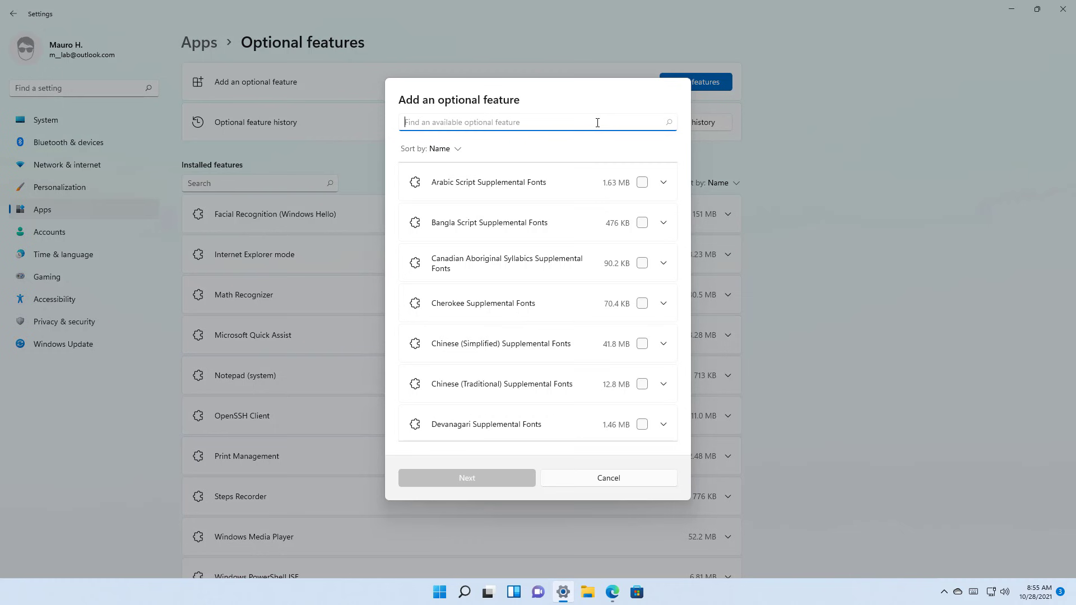
{"action": "type", "text": "Connect app"}
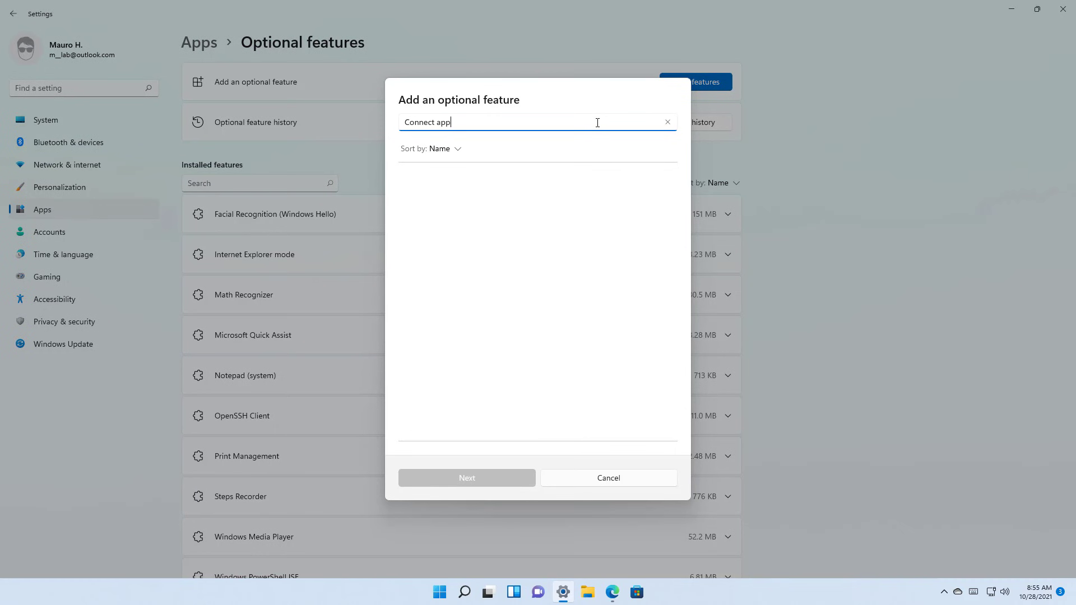
{"action": "key", "text": "BackSpace"}
{"action": "key", "text": "BackSpace"}
{"action": "key", "text": "BackSpace"}
{"action": "key", "text": "BackSpace"}
{"action": "key", "text": "BackSpace"}
{"action": "key", "text": "BackSpace"}
{"action": "key", "text": "BackSpace"}
{"action": "key", "text": "BackSpace"}
{"action": "key", "text": "BackSpace"}
{"action": "key", "text": "BackSpace"}
{"action": "key", "text": "BackSpace"}
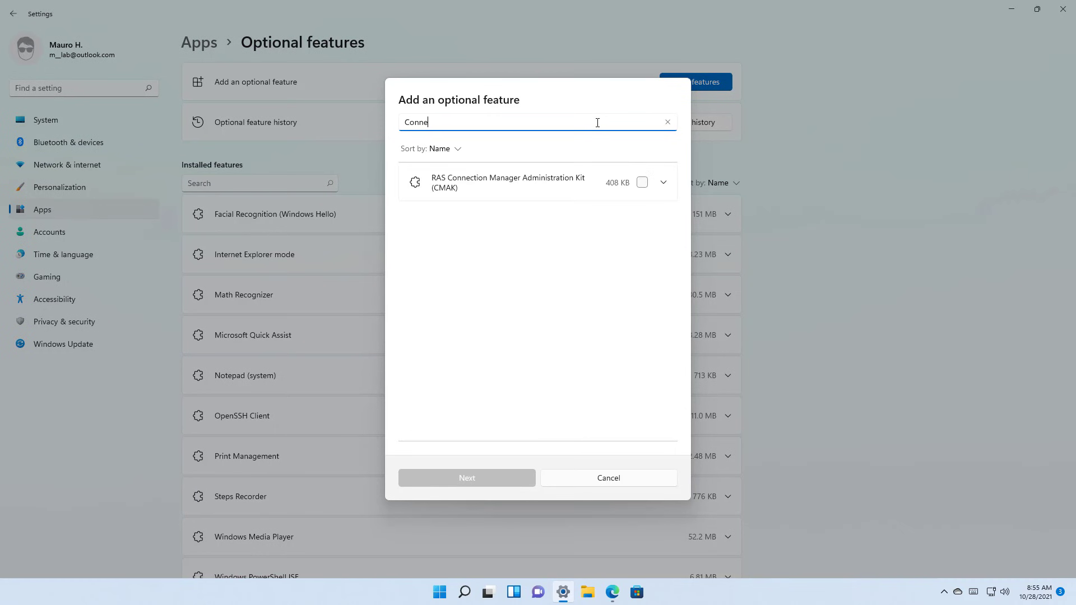
{"action": "type", "text": "Wireless"}
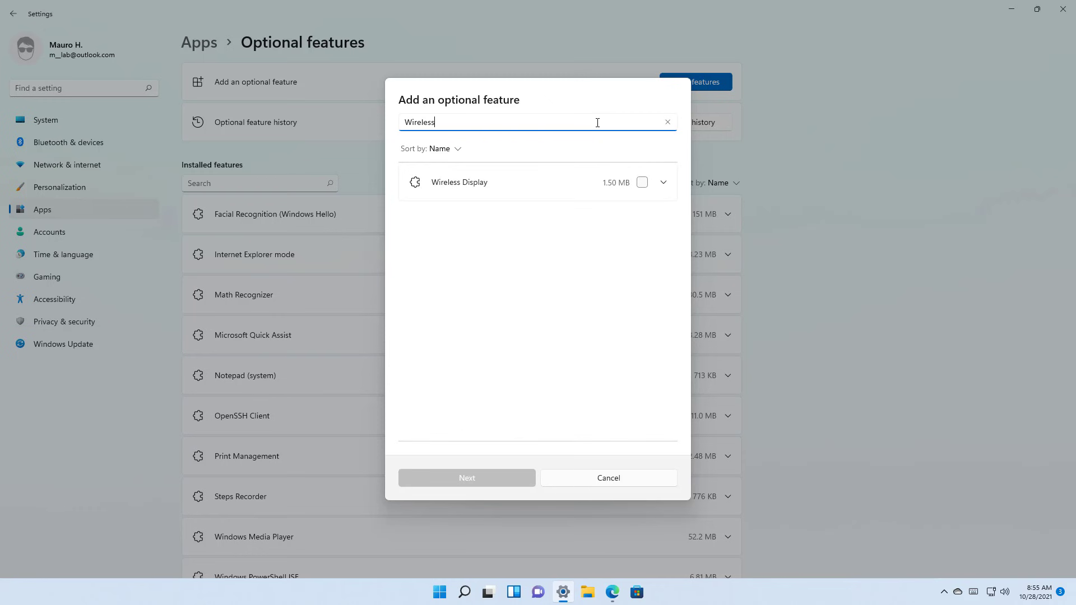
{"action": "key", "text": "Escape"}
Step: Edit the Ethernet DNS server assignment, switching it to Manual with IPv4 turned on
{"action": "left_click", "coordinate": [83, 162]}
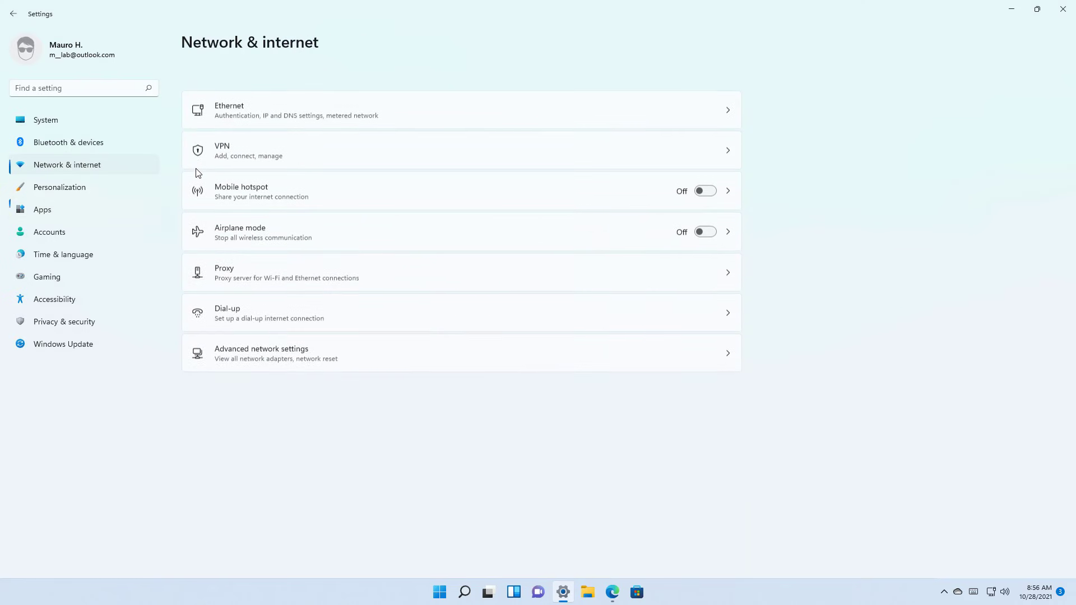
{"action": "left_click", "coordinate": [245, 213]}
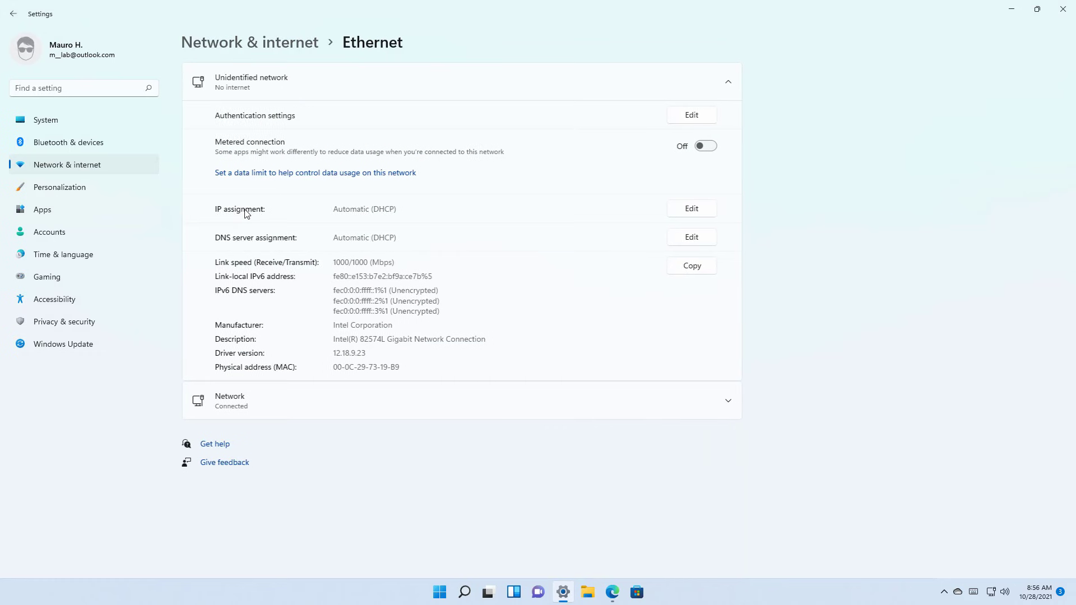
{"action": "left_click", "coordinate": [685, 243]}
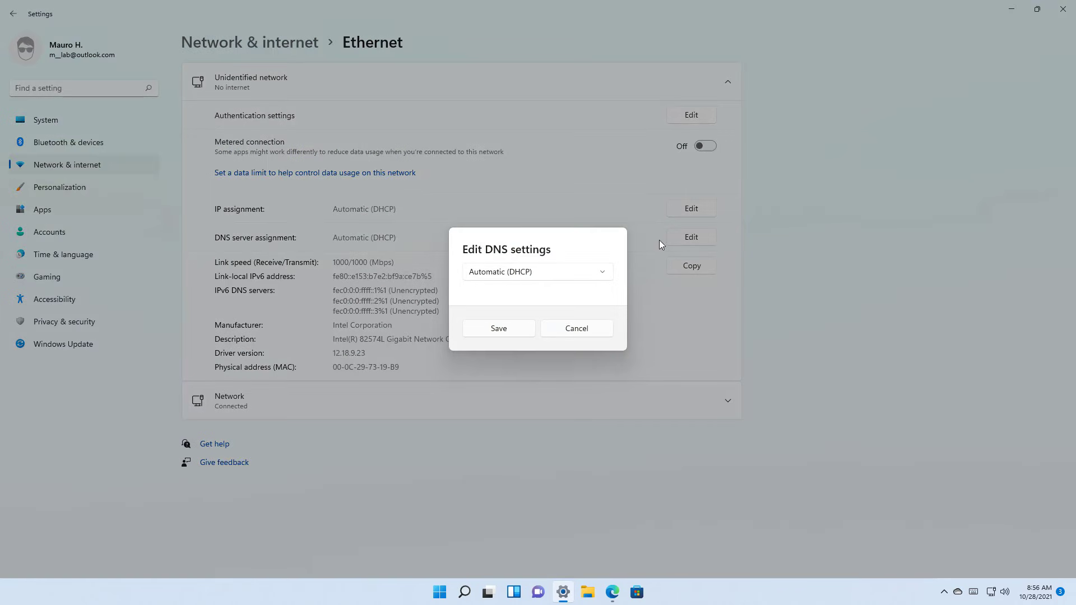
{"action": "left_click", "coordinate": [548, 273]}
{"action": "left_click", "coordinate": [503, 297]}
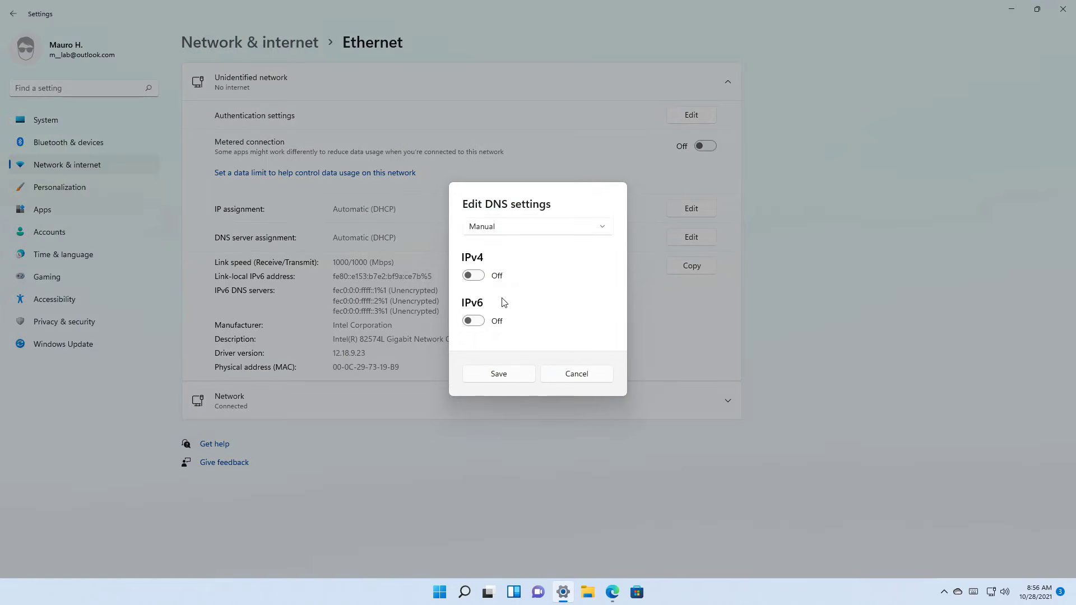
{"action": "left_click", "coordinate": [473, 274]}
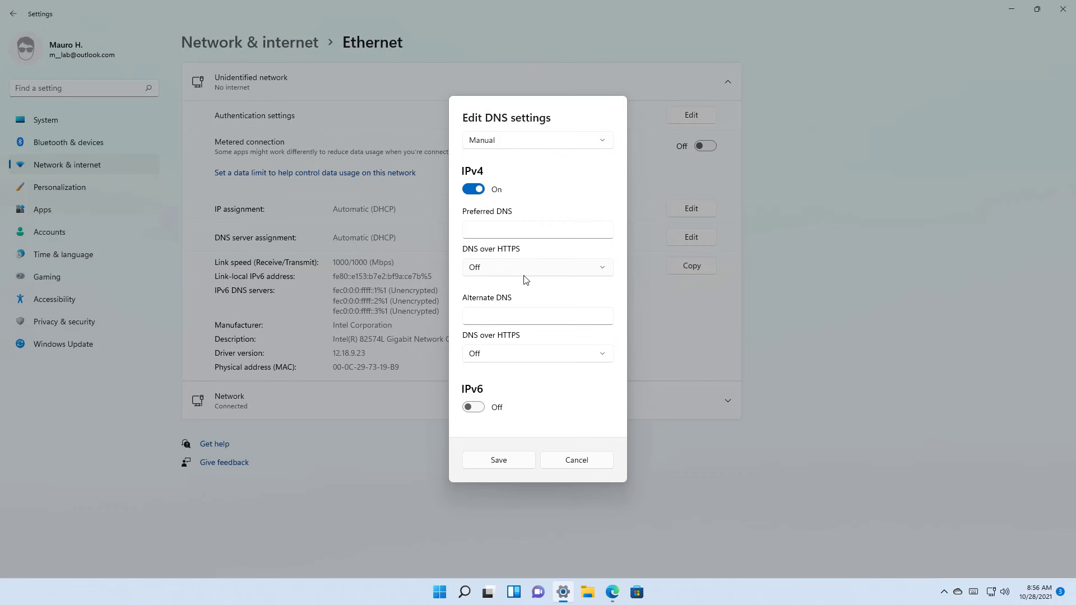
Step: Enter 9.9.9.9 as preferred DNS server, keeping DNS over HTTPS set to Off
{"action": "left_click", "coordinate": [524, 277]}
{"action": "left_click", "coordinate": [520, 229]}
{"action": "type", "text": "9.9.9.9"}
{"action": "left_click", "coordinate": [516, 267]}
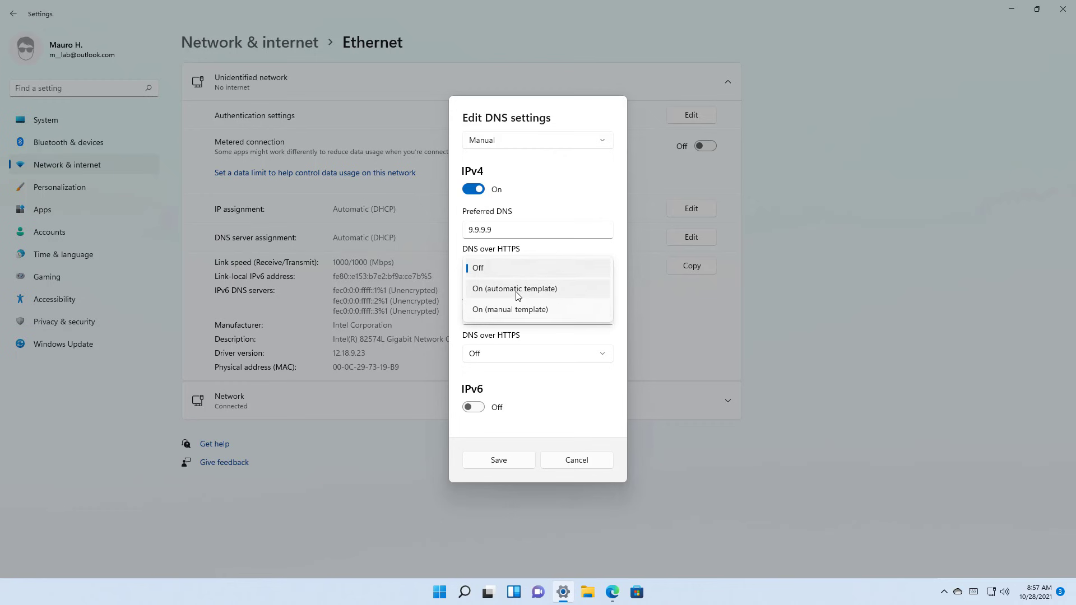
{"action": "left_click", "coordinate": [527, 397]}
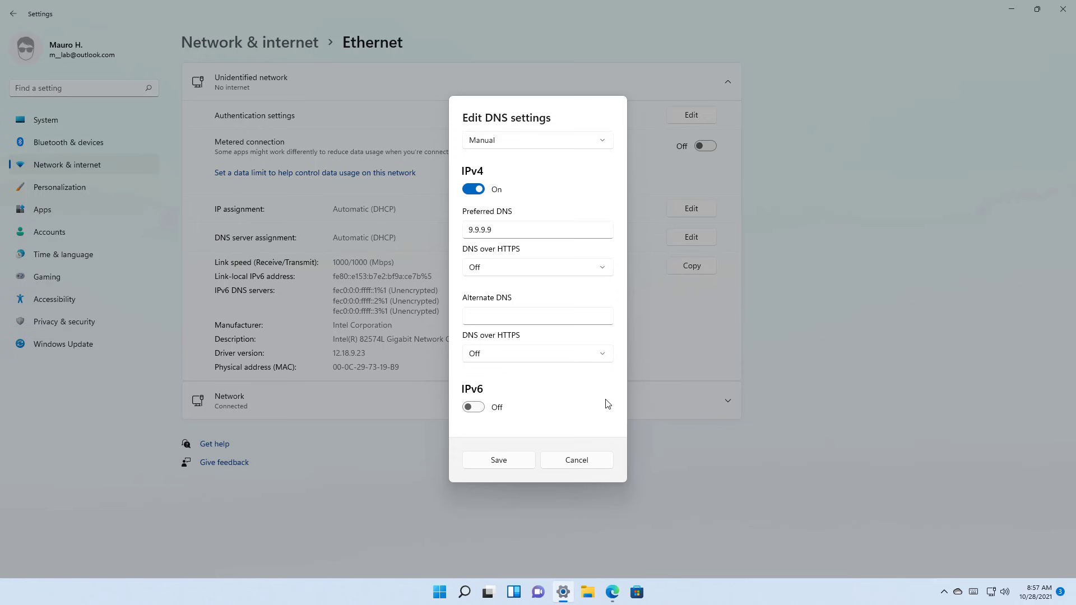
Step: Clear the Settings window and its Edit DNS dialog away to show the desktop wallpaper
{"action": "key", "text": "super+d"}
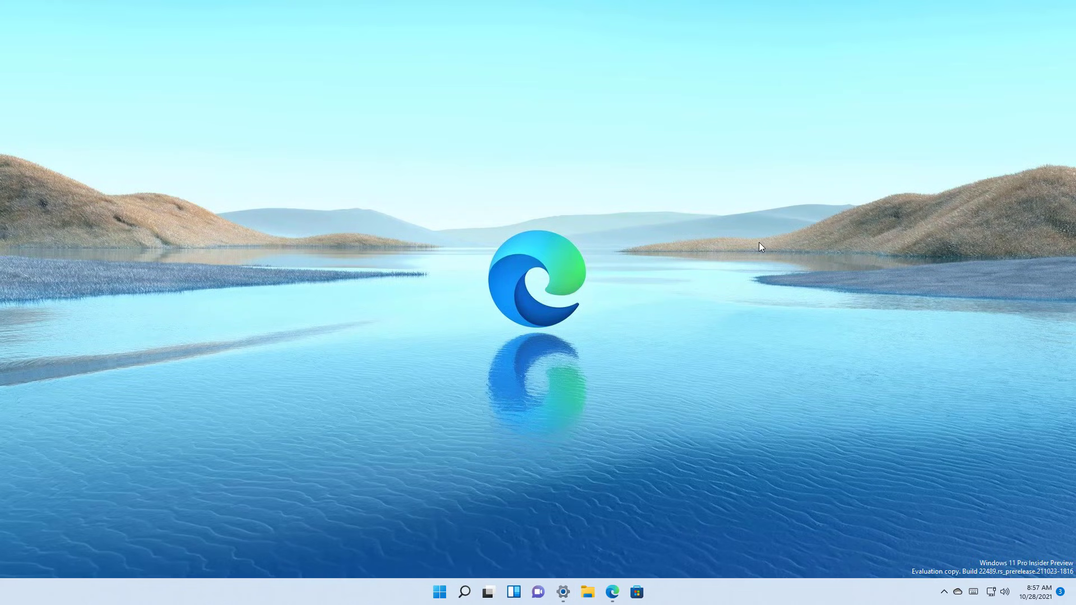